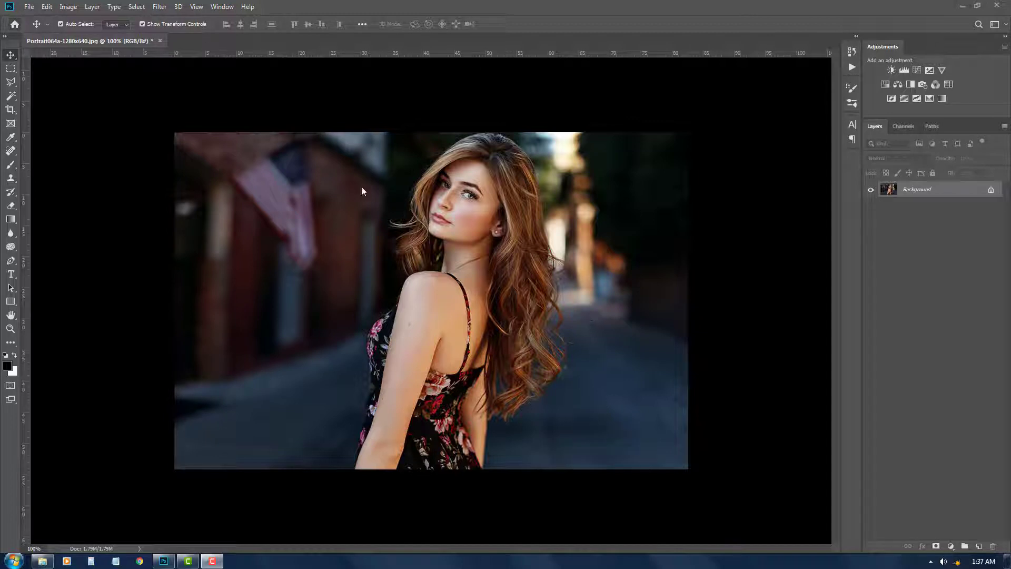
# - Browse the Image > Adjustments menu and the adjustment-layer list without adding anything
pyautogui.click(11, 79)
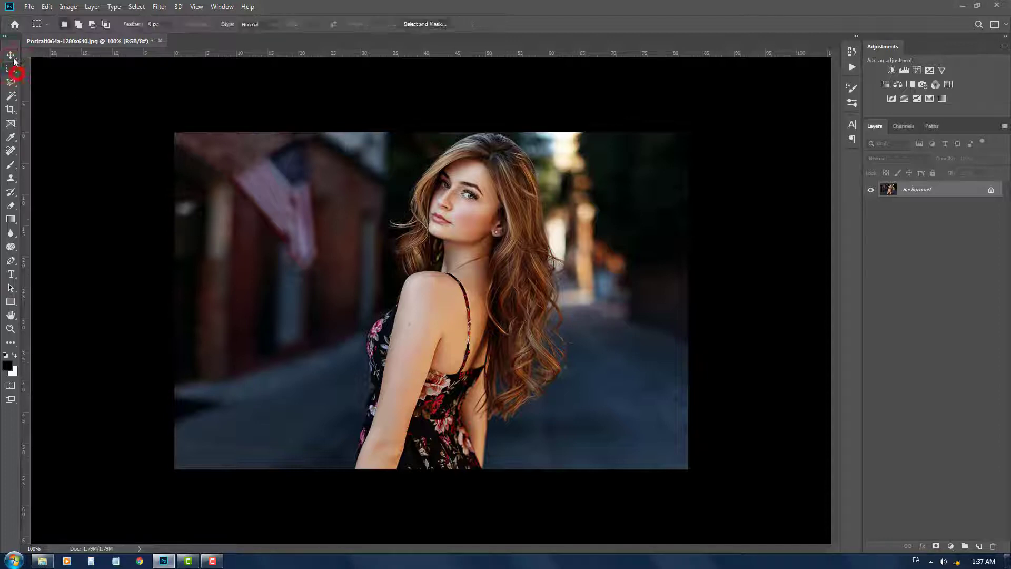
pyautogui.click(11, 56)
pyautogui.click(449, 141)
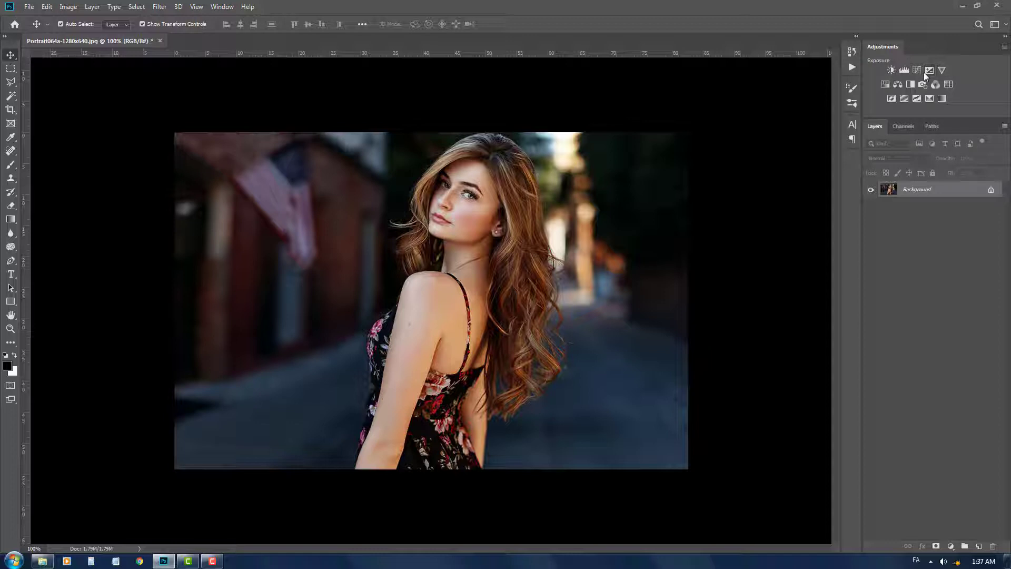
pyautogui.click(68, 7)
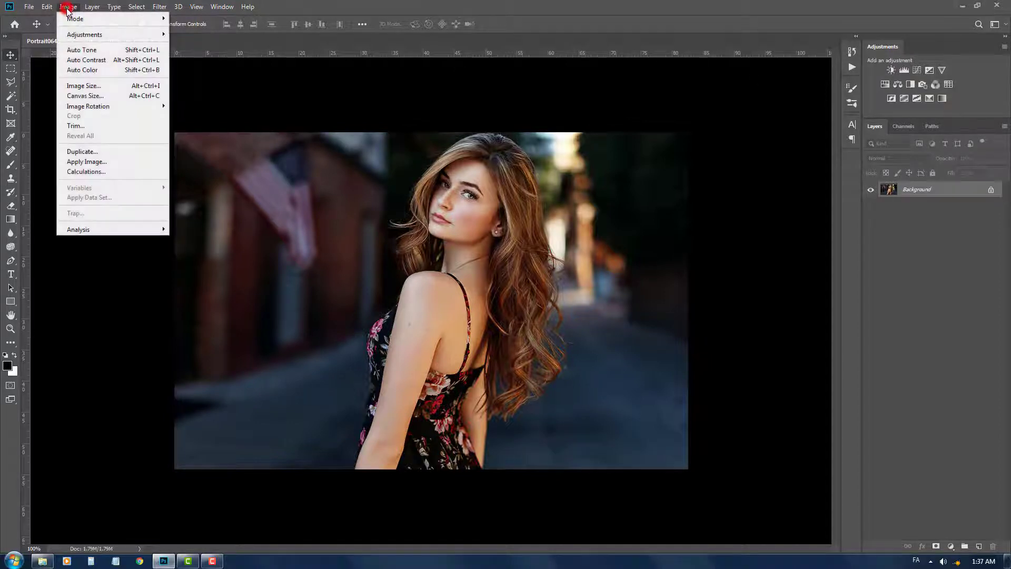
pyautogui.click(81, 34)
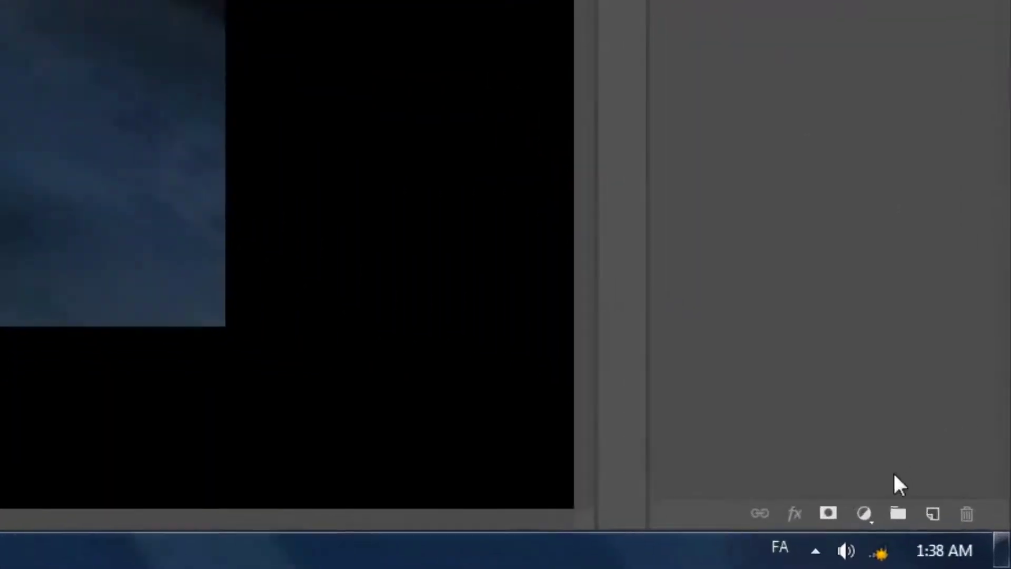
pyautogui.click(838, 507)
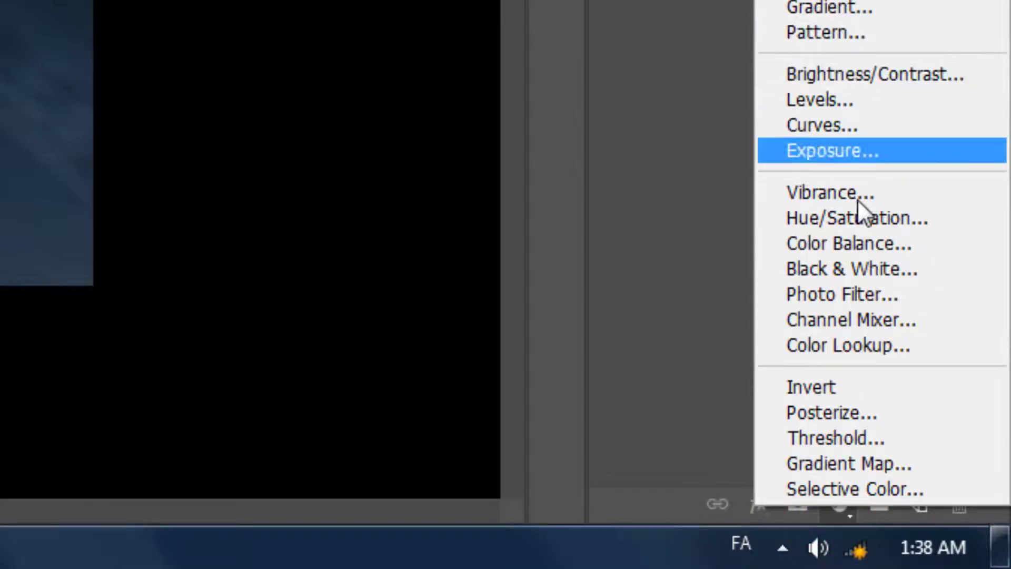
pyautogui.click(898, 452)
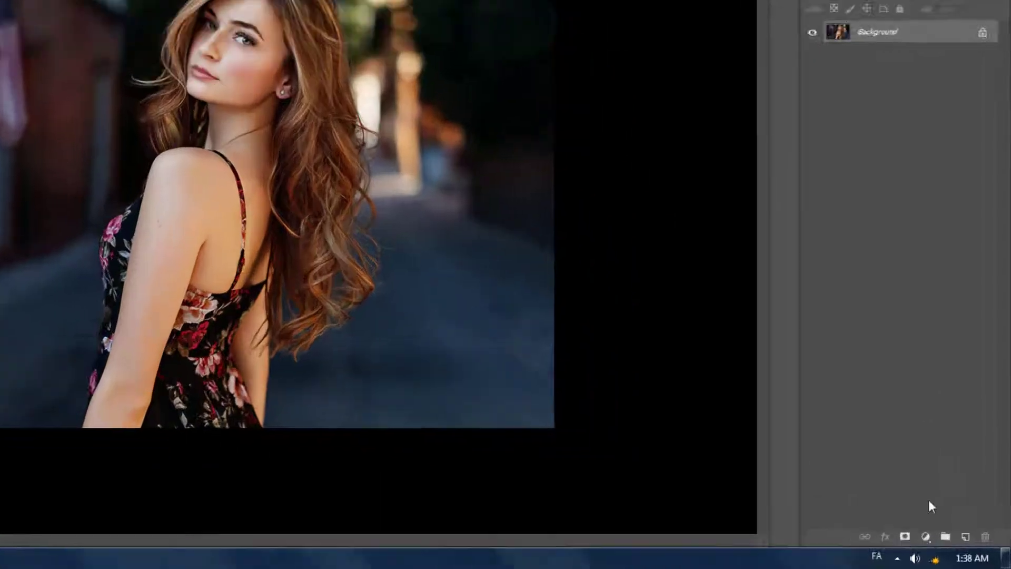
# - Add a Color Lookup layer using the Fuji ETERNA 250D Kodak 2395 3DLUT
pyautogui.click(951, 546)
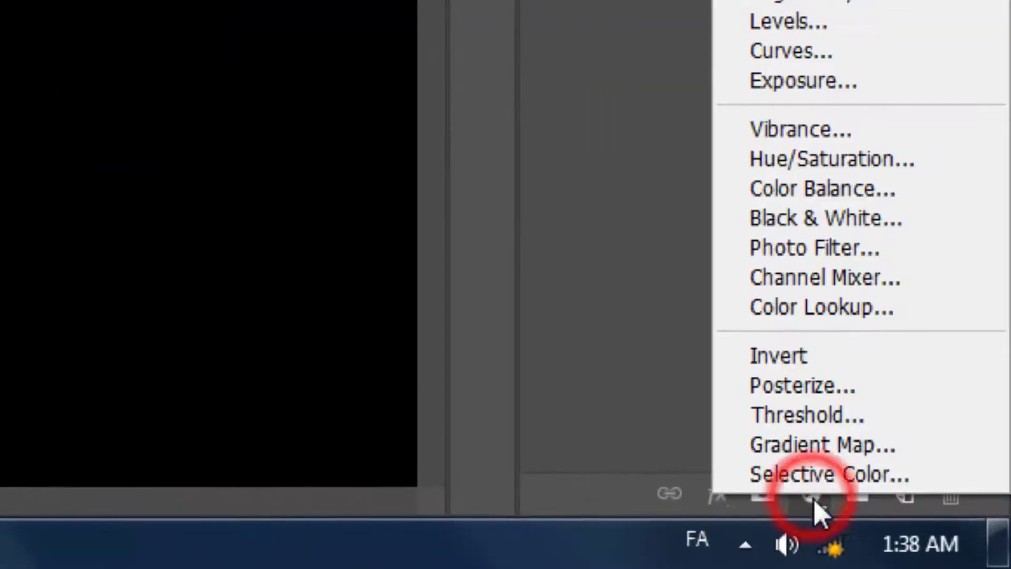
pyautogui.click(846, 309)
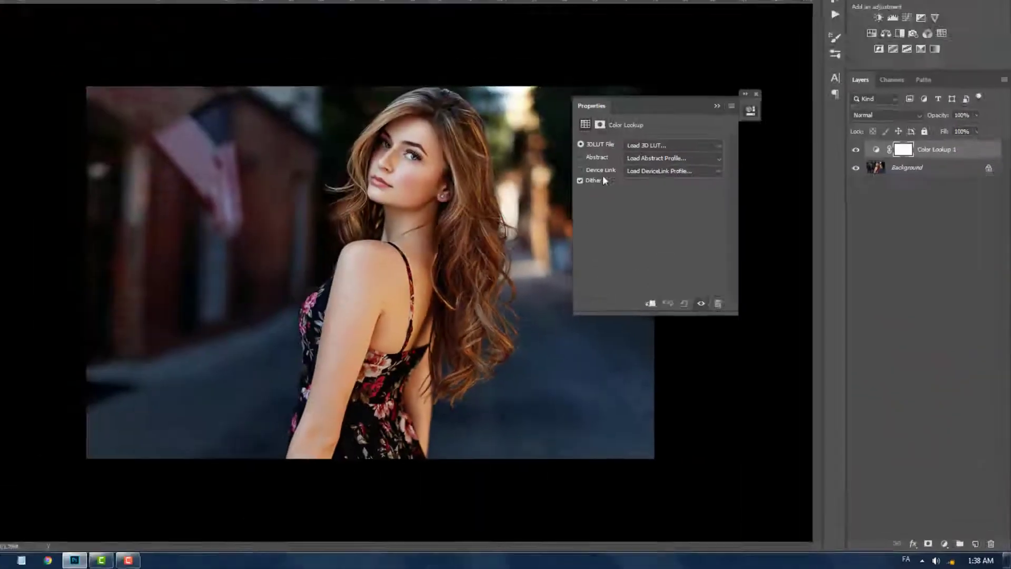
pyautogui.click(683, 185)
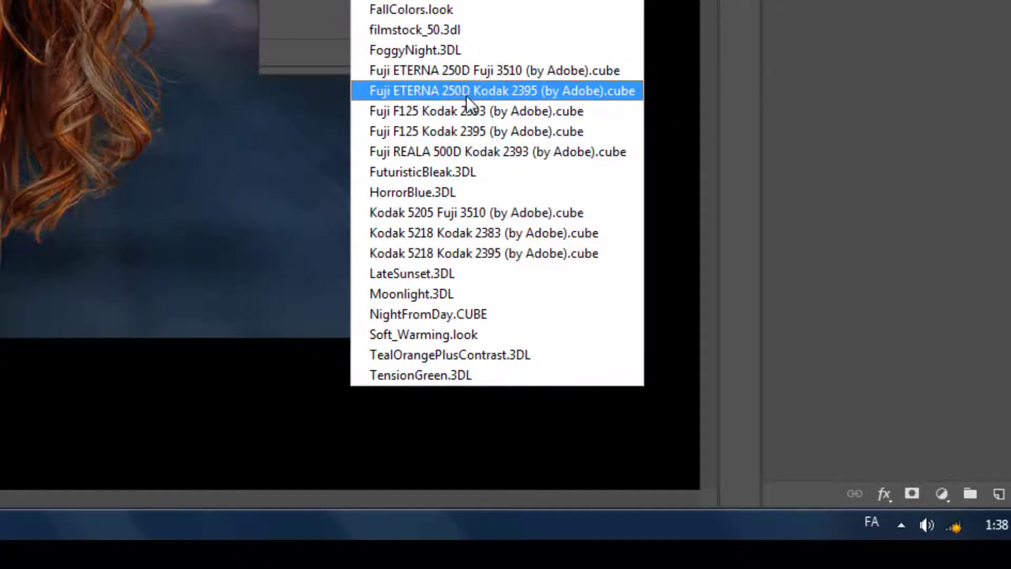
pyautogui.click(466, 96)
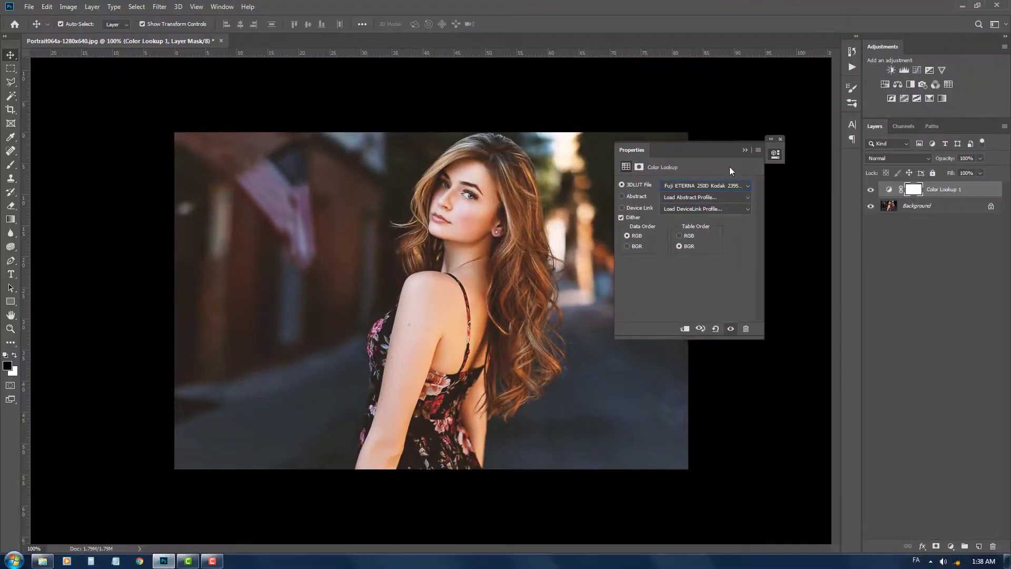
pyautogui.click(744, 150)
pyautogui.click(780, 139)
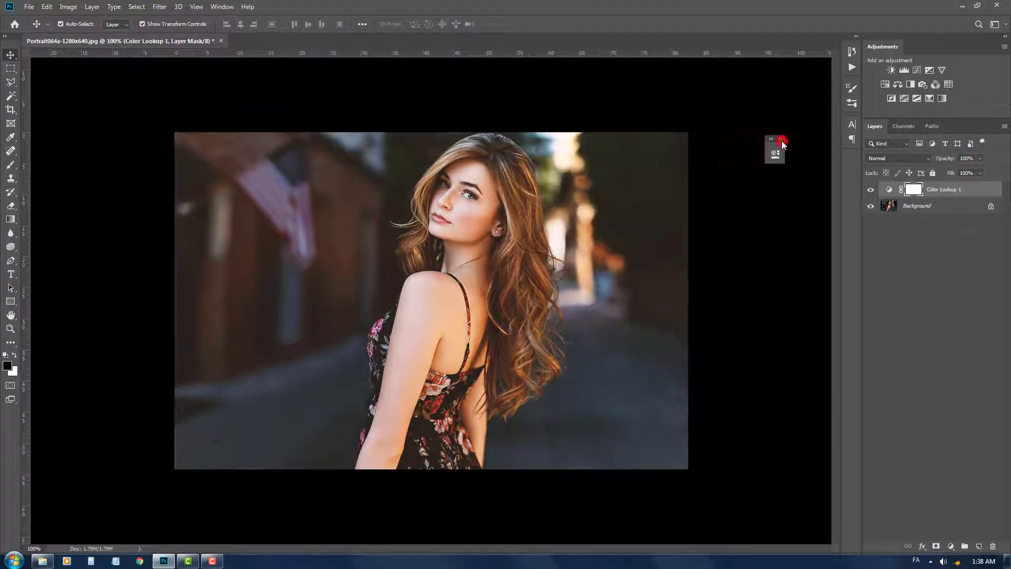
# - Lower the Color Lookup 1 layer's opacity to 80%
pyautogui.click(938, 190)
pyautogui.click(980, 158)
pyautogui.moveTo(970, 171); pyautogui.dragTo(970, 172)
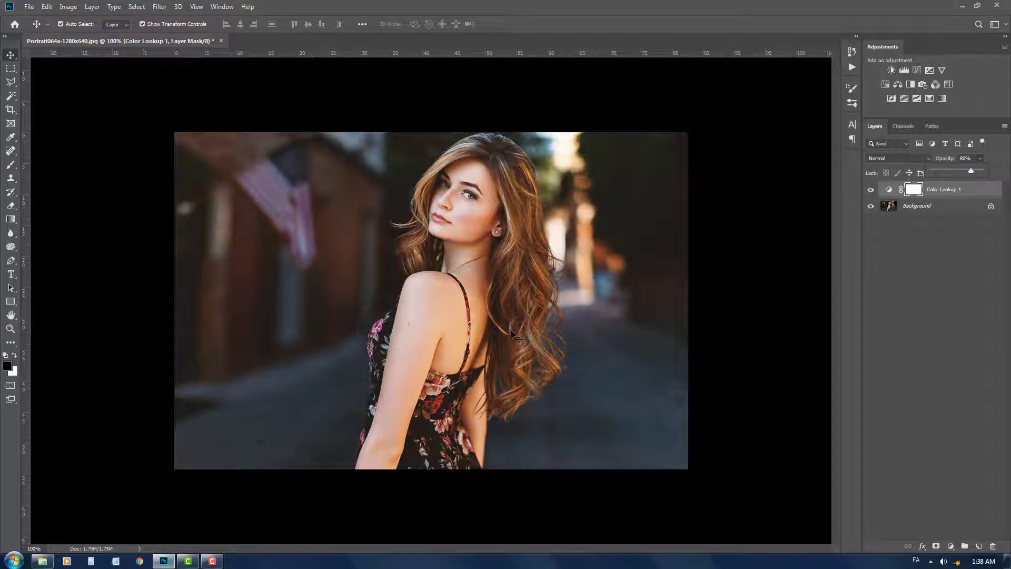
pyautogui.click(946, 482)
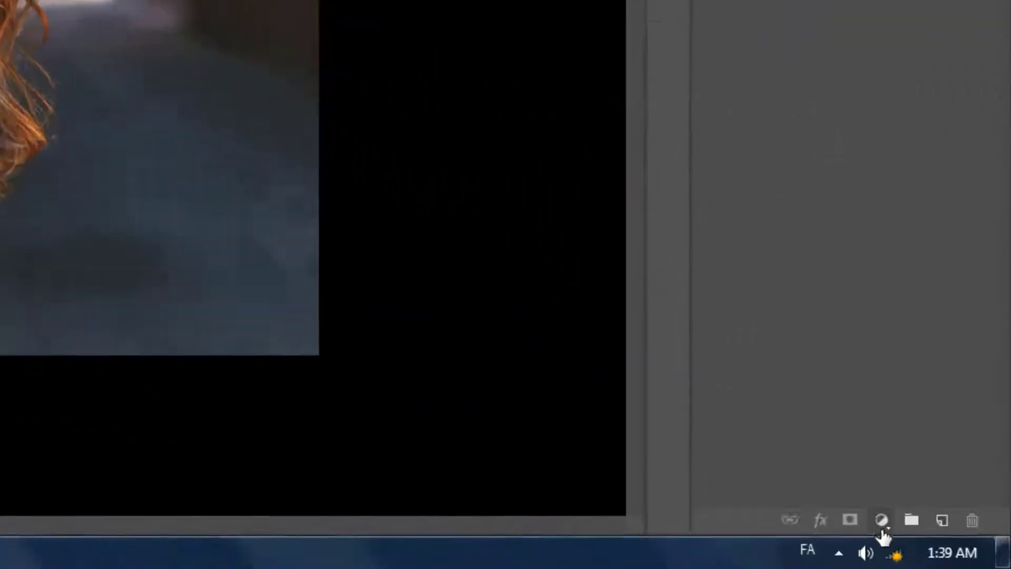
# - Add a Gradient Map layer using the Violet, Orange gradient preset
pyautogui.click(882, 529)
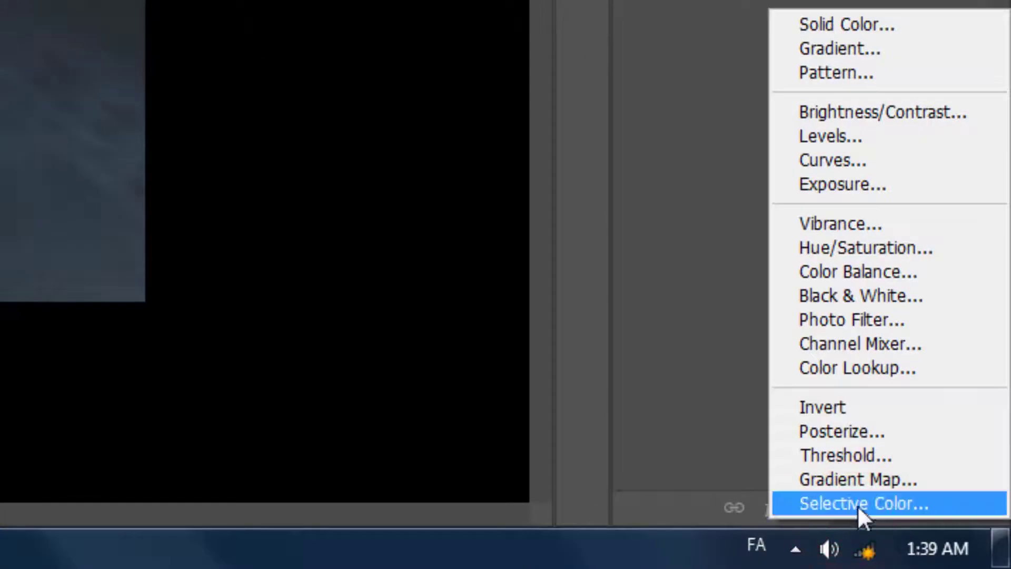
pyautogui.click(872, 483)
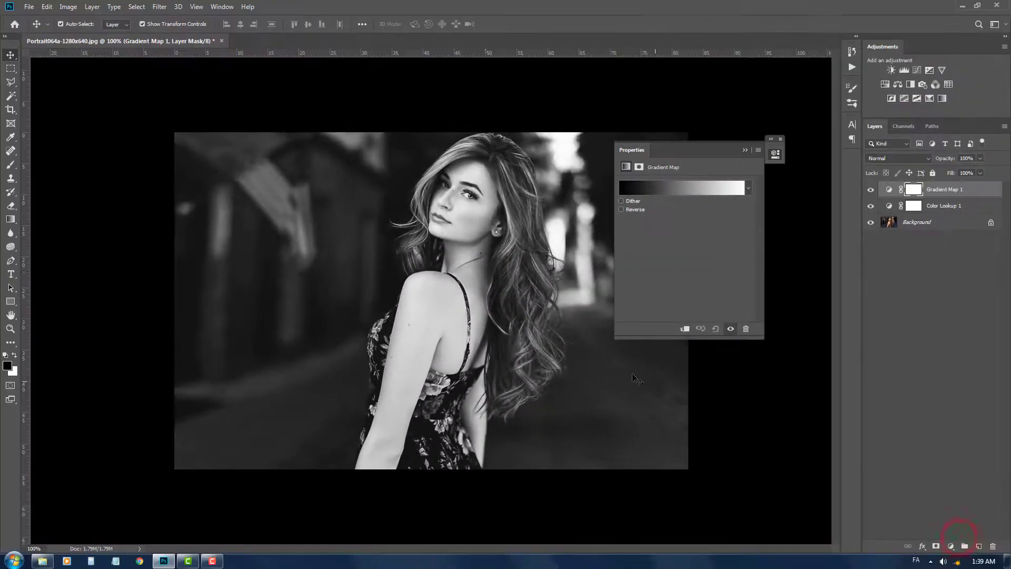
pyautogui.click(643, 191)
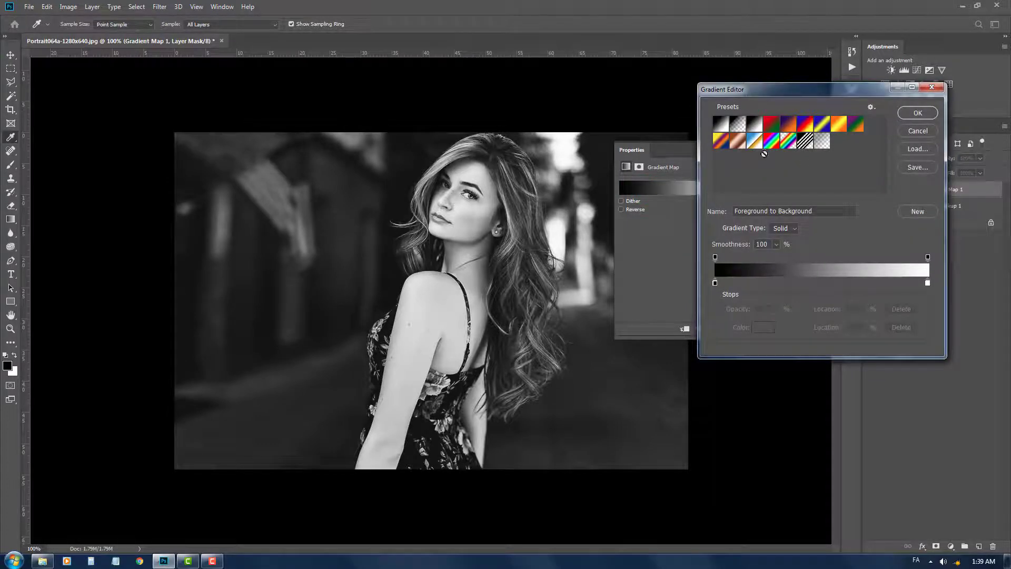
pyautogui.click(788, 126)
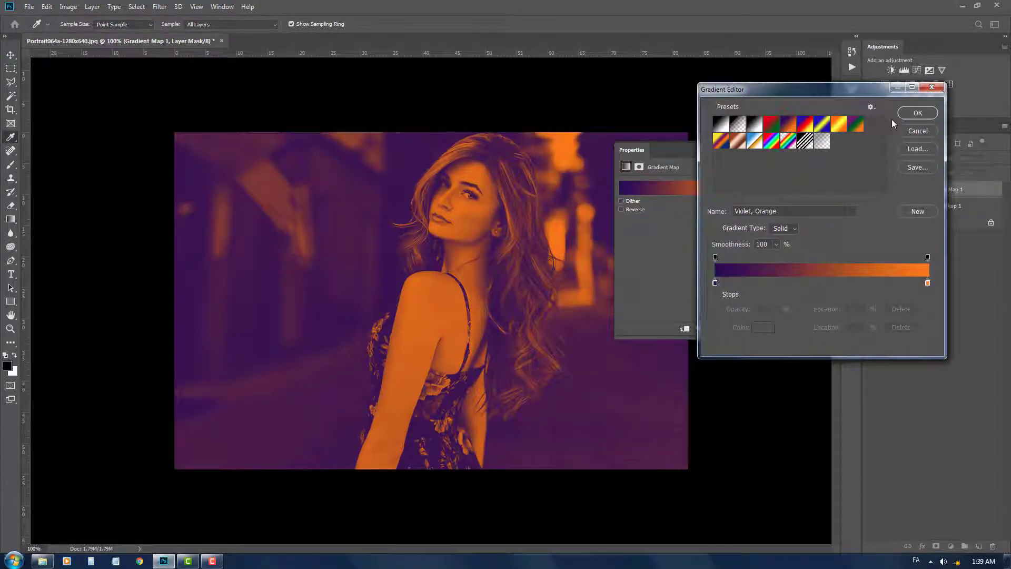
pyautogui.click(916, 114)
pyautogui.click(744, 150)
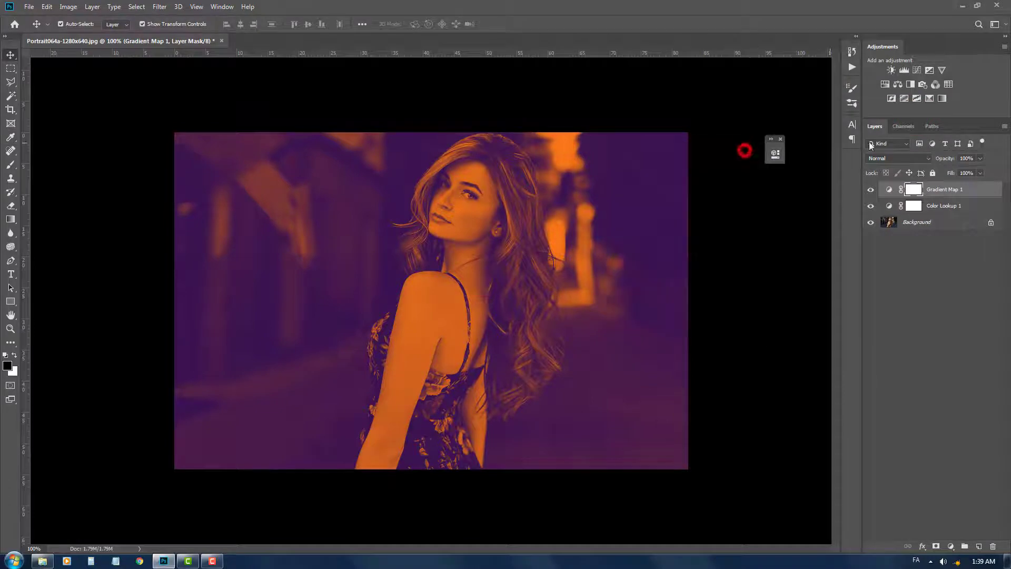
# - Set the Gradient Map layer to Soft Light blending at 68% opacity
pyautogui.click(880, 158)
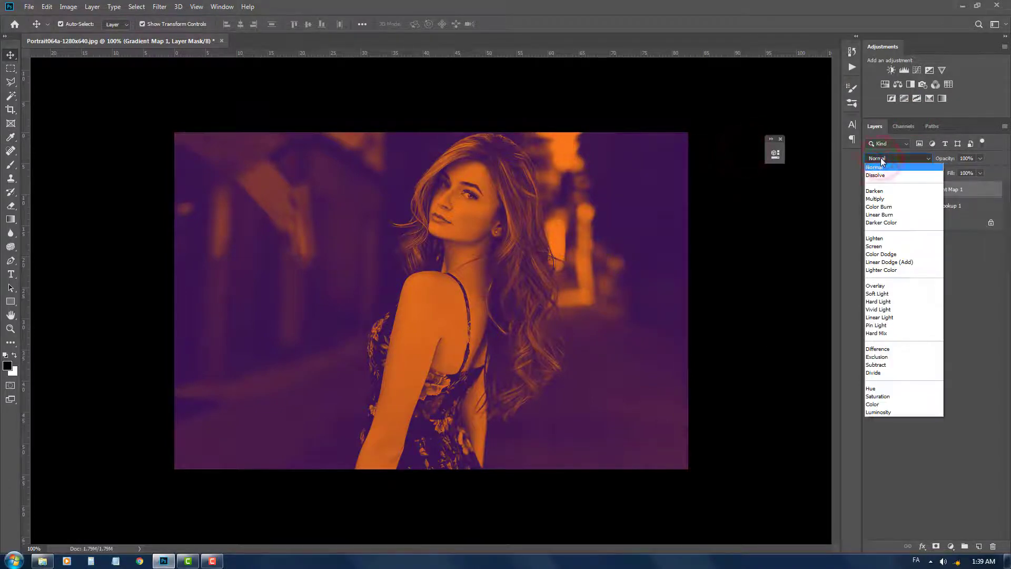
pyautogui.click(881, 293)
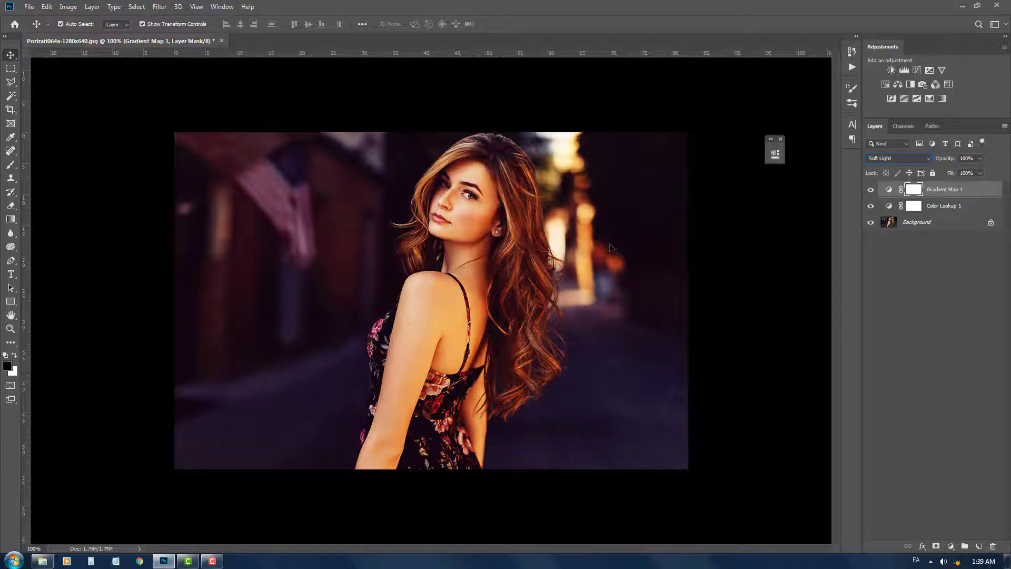
pyautogui.click(981, 159)
pyautogui.click(971, 170)
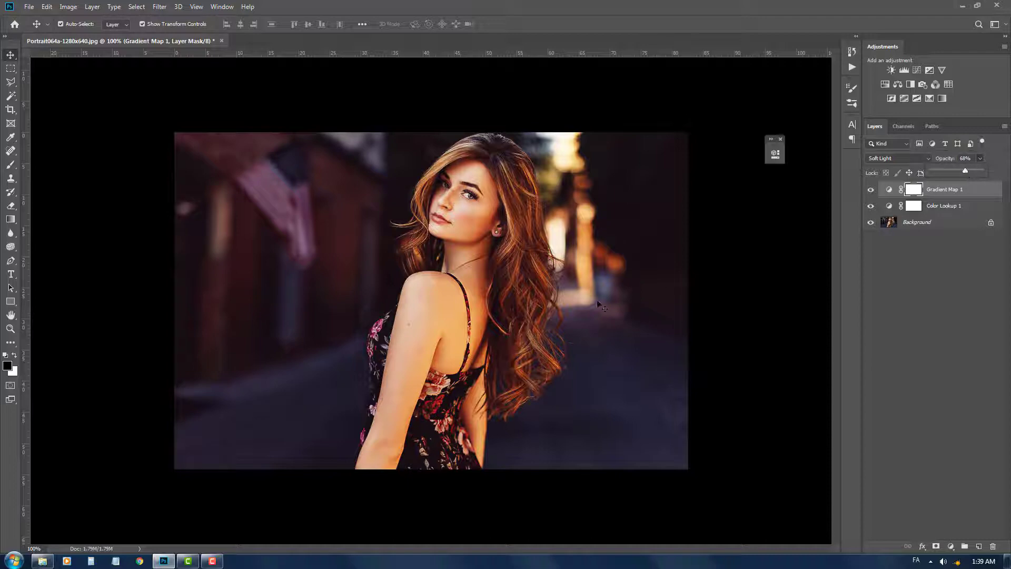
pyautogui.click(956, 238)
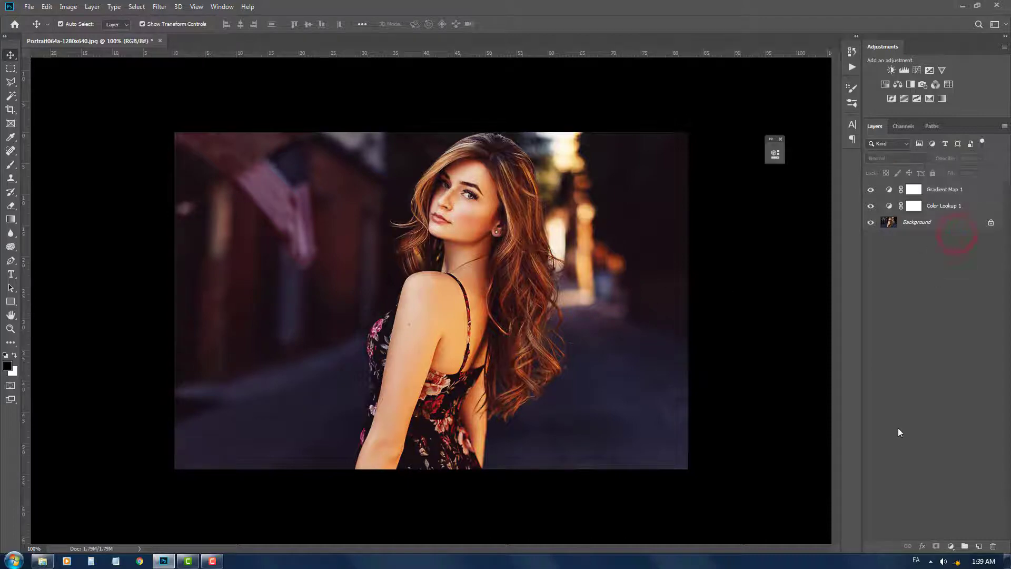
# - Add a Curves layer with shadow and highlight points and a lifted black point for a matte fade
pyautogui.click(950, 547)
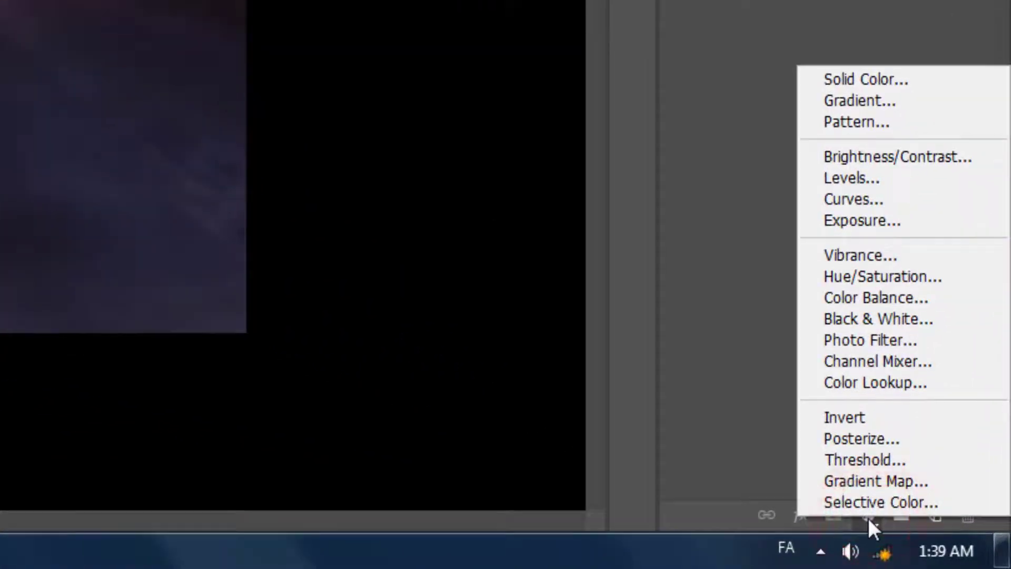
pyautogui.click(907, 204)
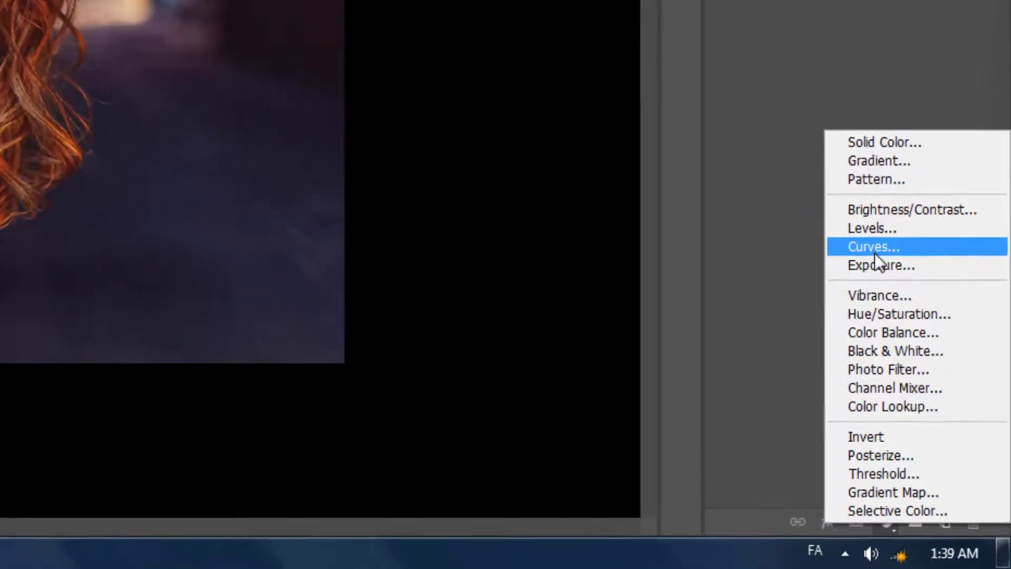
pyautogui.click(853, 199)
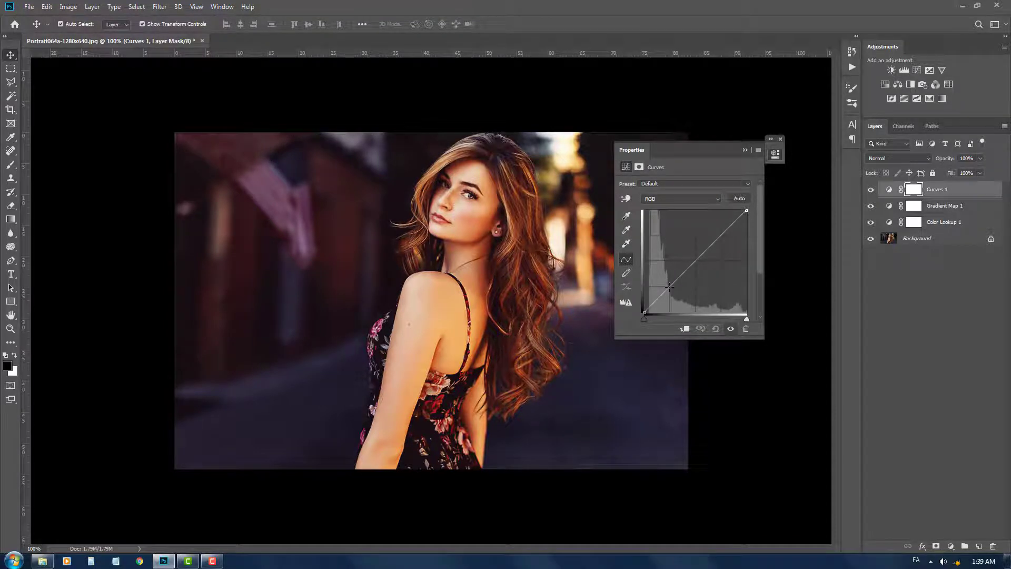
pyautogui.click(668, 287)
pyautogui.click(721, 235)
pyautogui.moveTo(644, 311)
pyautogui.mouseDown()
pyautogui.moveTo(645, 298)
pyautogui.moveTo(627, 297)
pyautogui.mouseUp()
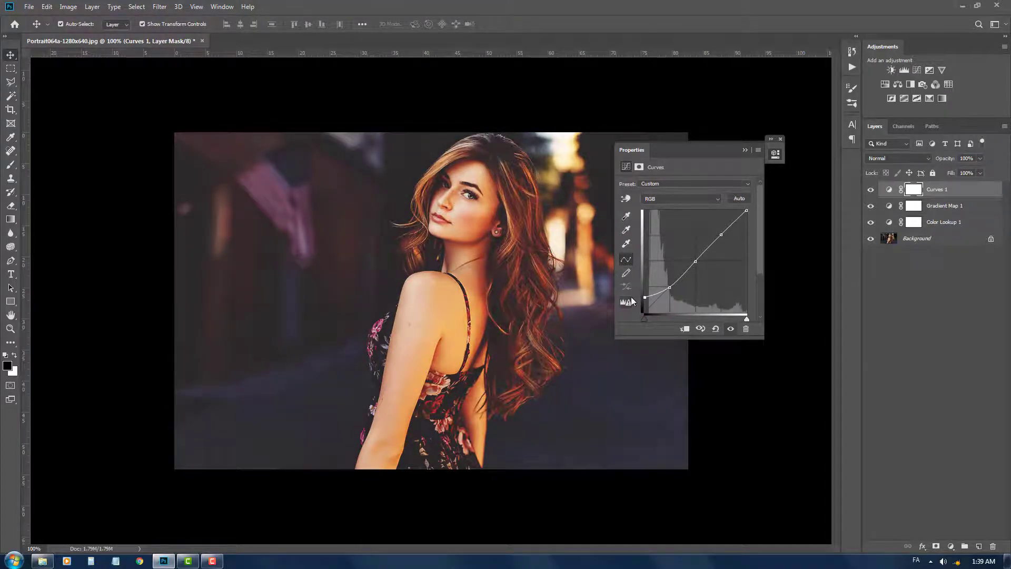
pyautogui.click(744, 151)
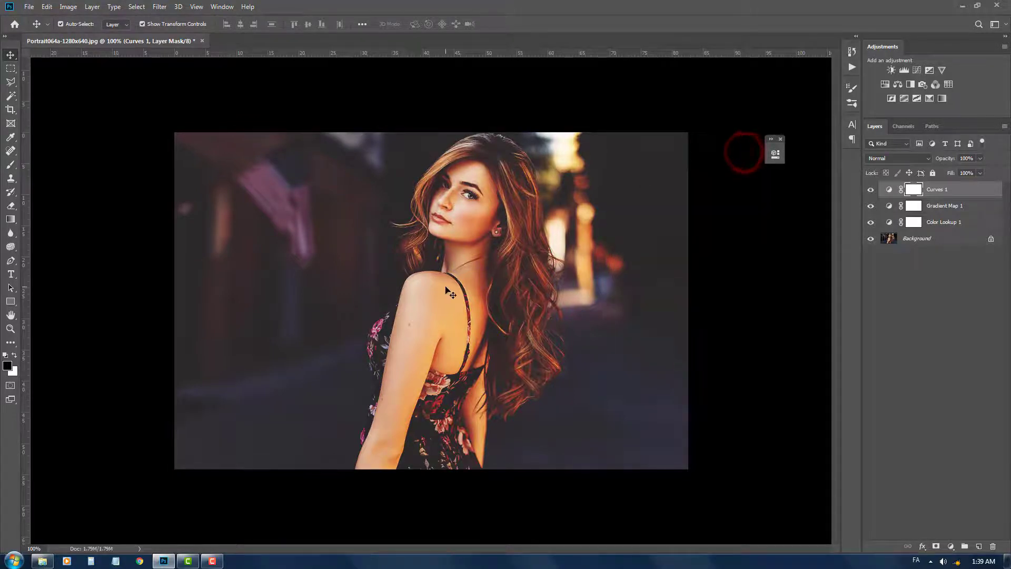
# - Create a new Gradient Fill layer directly above Color Lookup 1
pyautogui.click(939, 206)
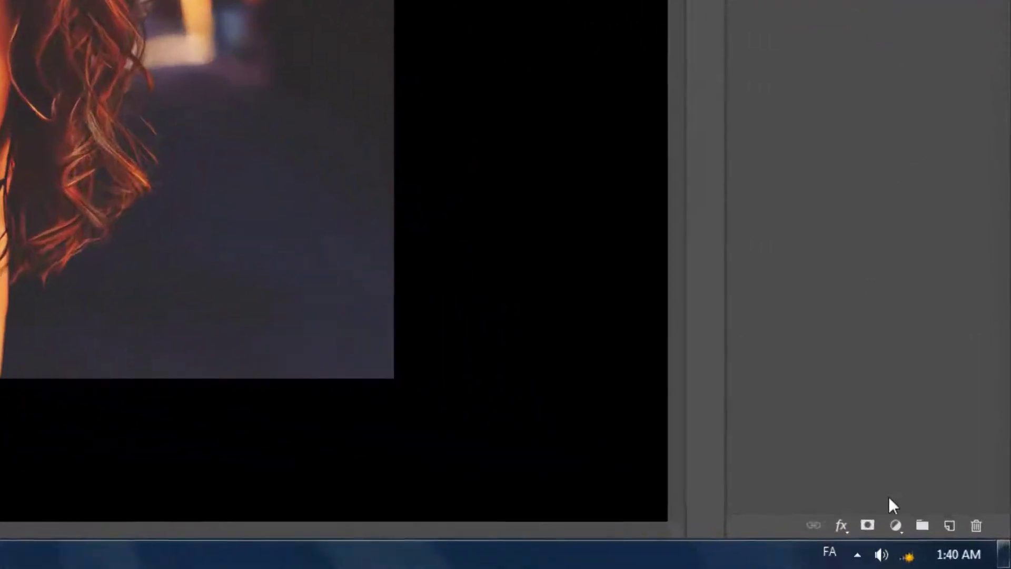
pyautogui.click(950, 546)
pyautogui.click(956, 371)
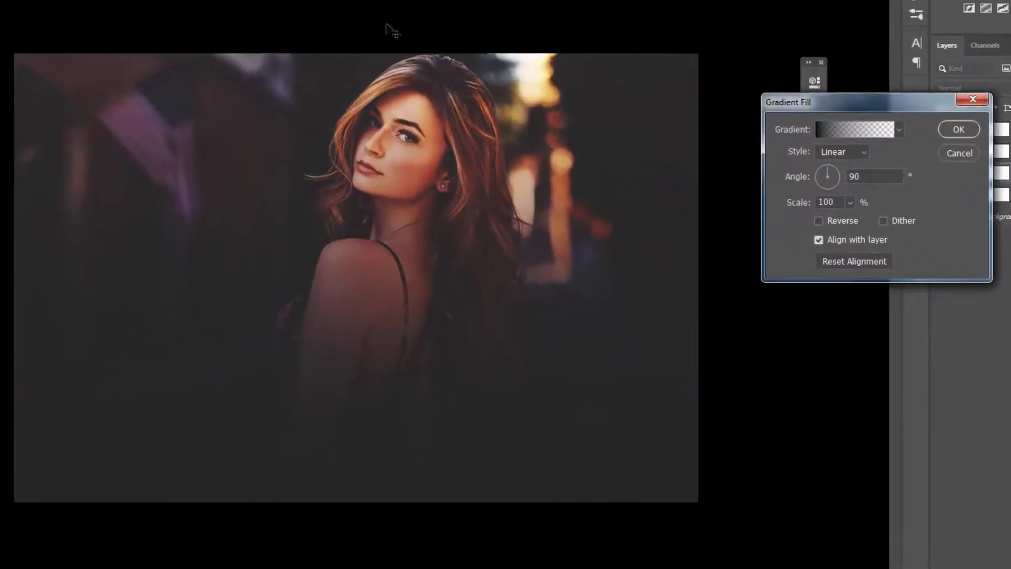
# - Make the gradient fill a reversed Radial at 264% scale, centred on the woman
pyautogui.click(855, 153)
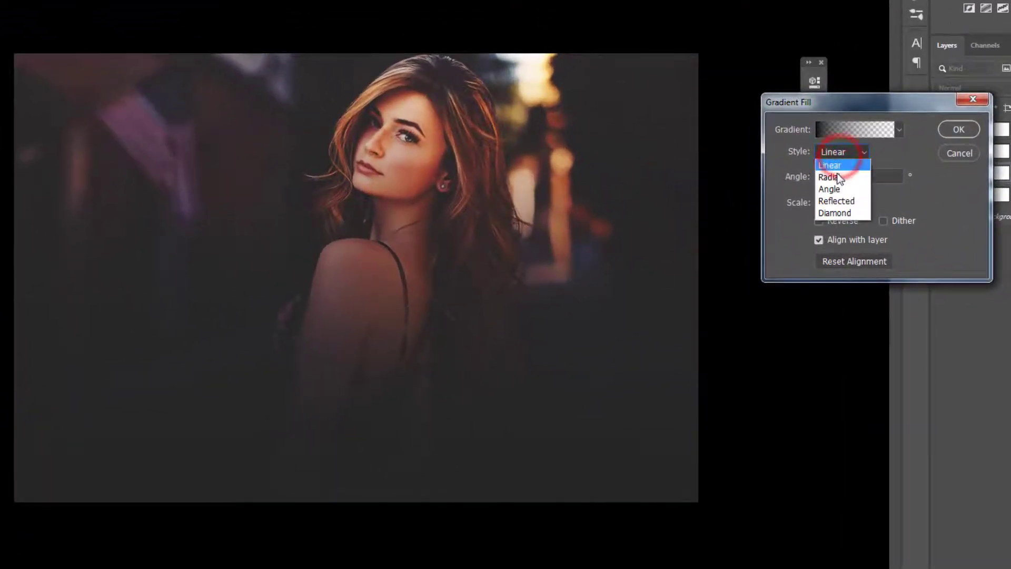
pyautogui.click(847, 178)
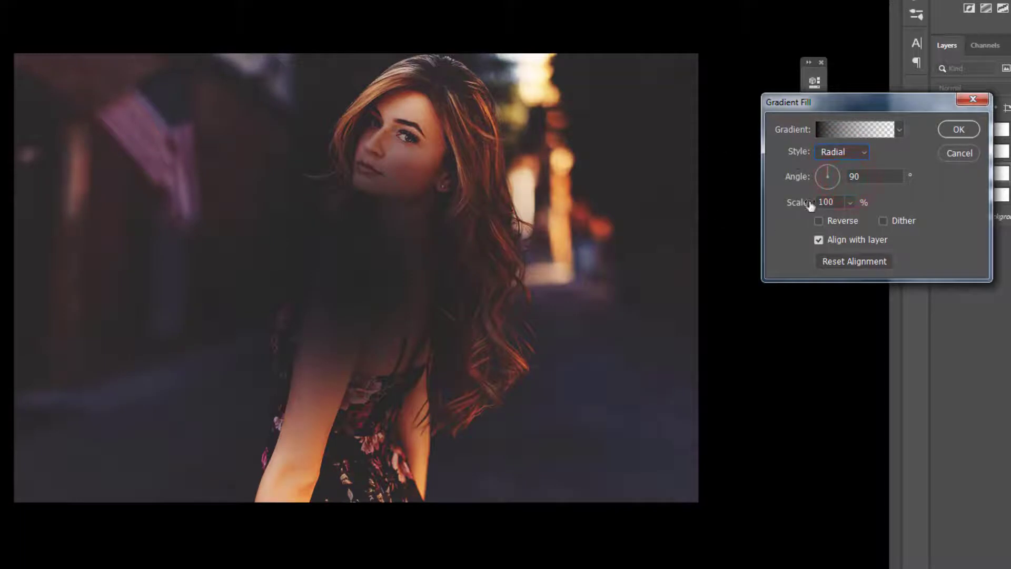
pyautogui.click(849, 202)
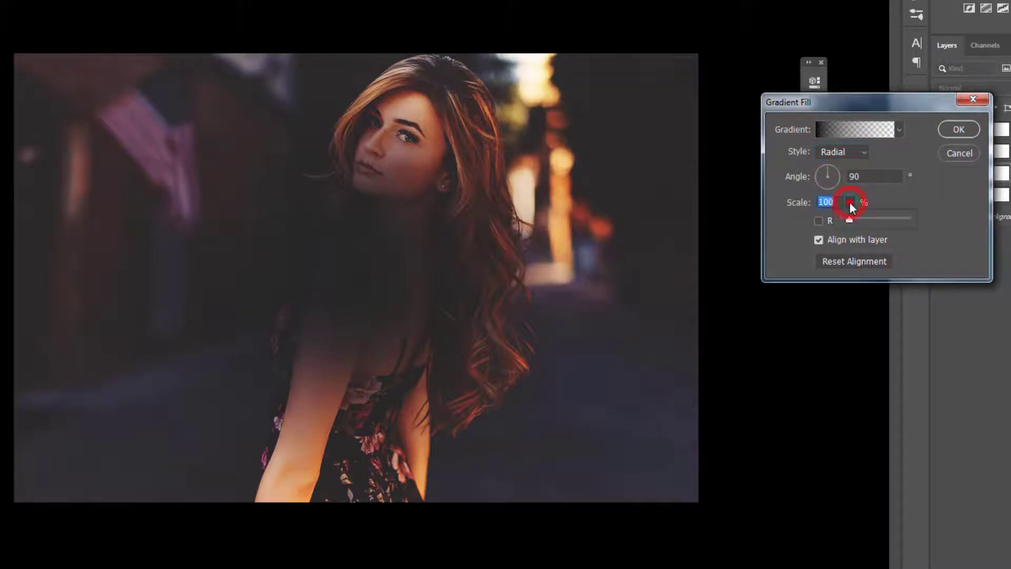
pyautogui.click(847, 220)
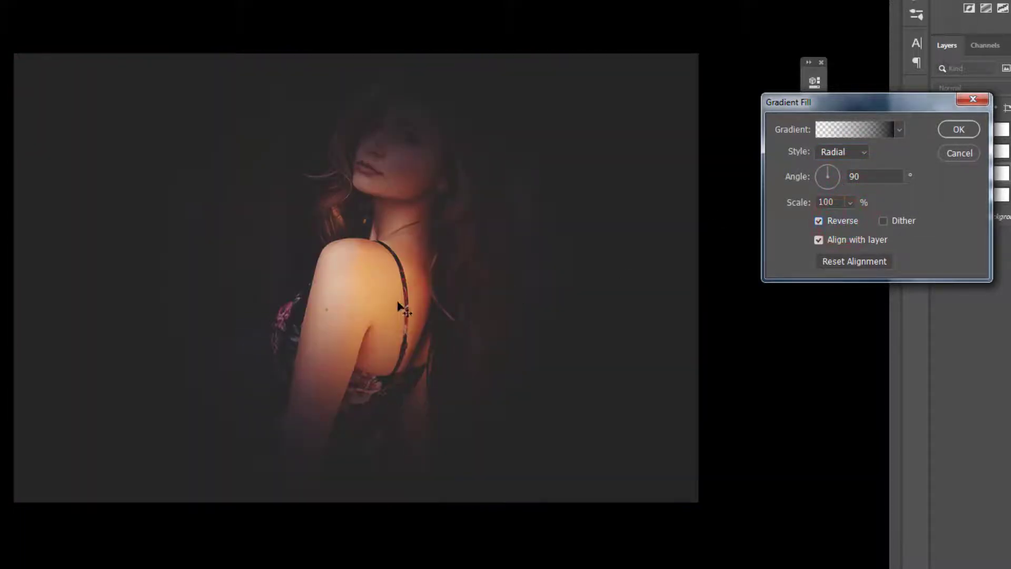
pyautogui.moveTo(387, 254); pyautogui.dragTo(418, 179)
pyautogui.click(849, 201)
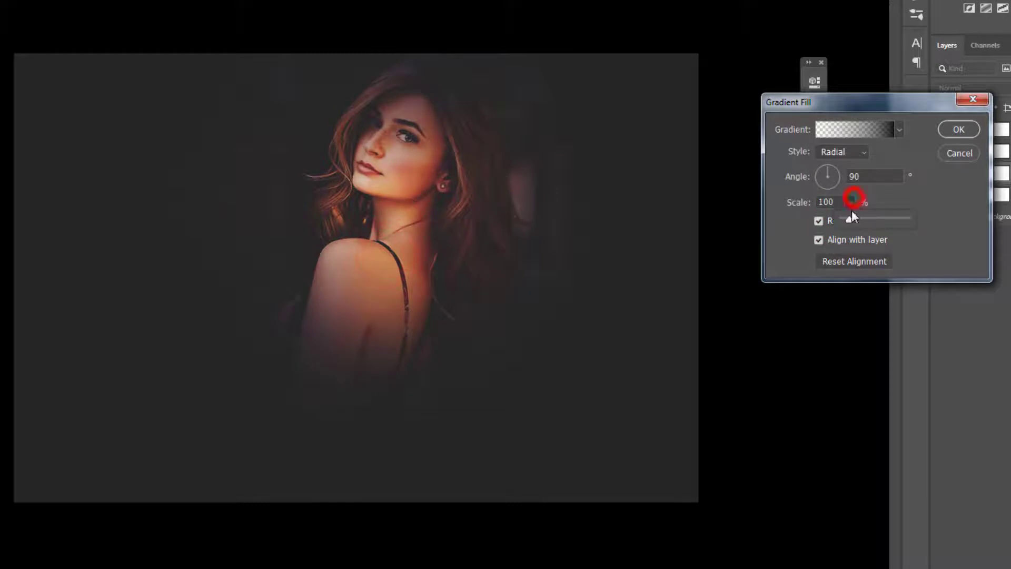
pyautogui.moveTo(857, 219); pyautogui.dragTo(860, 219)
pyautogui.moveTo(520, 230); pyautogui.dragTo(528, 208)
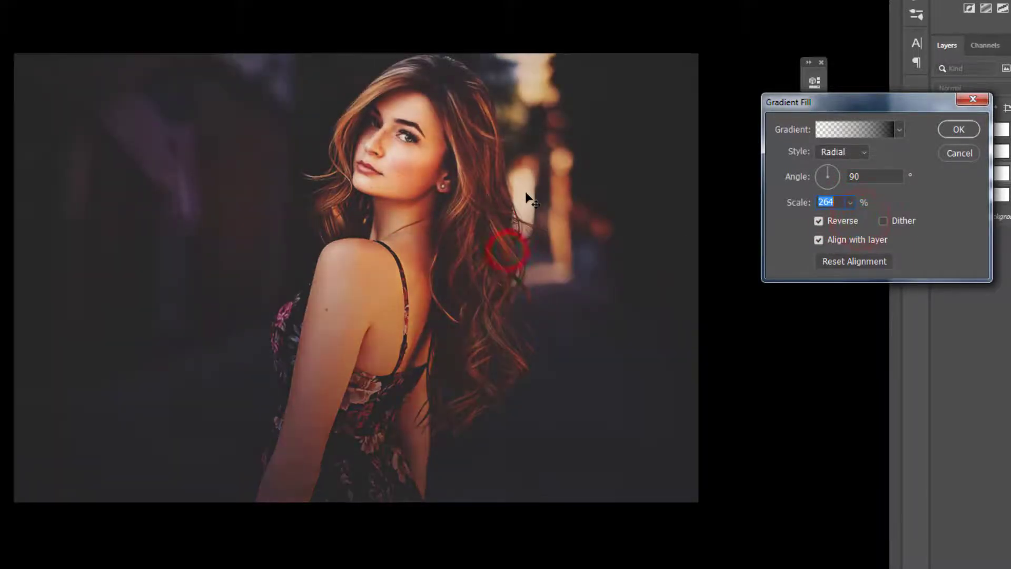
pyautogui.click(528, 208)
pyautogui.click(958, 129)
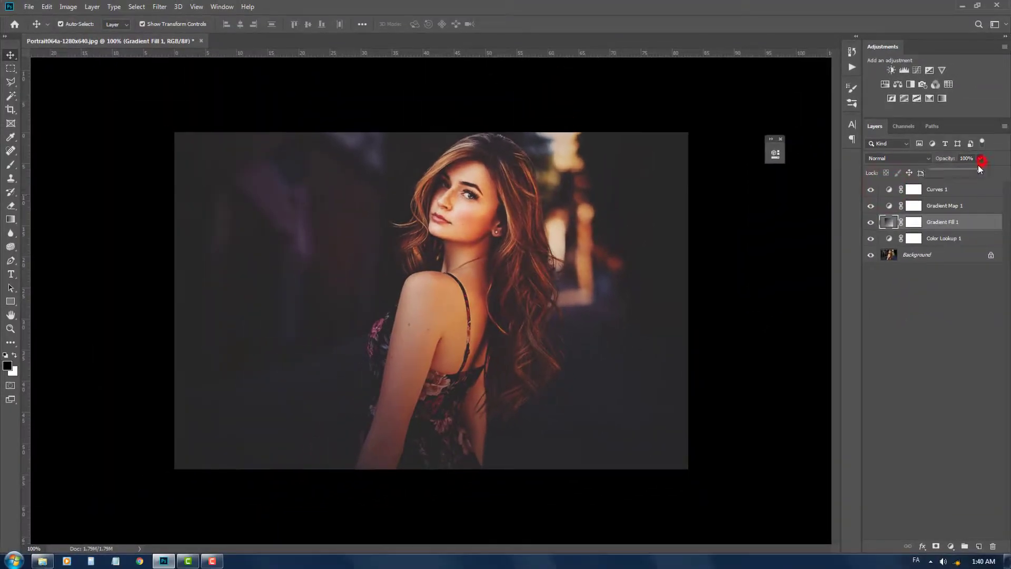
# - Lower Gradient Fill 1 opacity to 75% and target its layer mask
pyautogui.moveTo(974, 172); pyautogui.dragTo(968, 174)
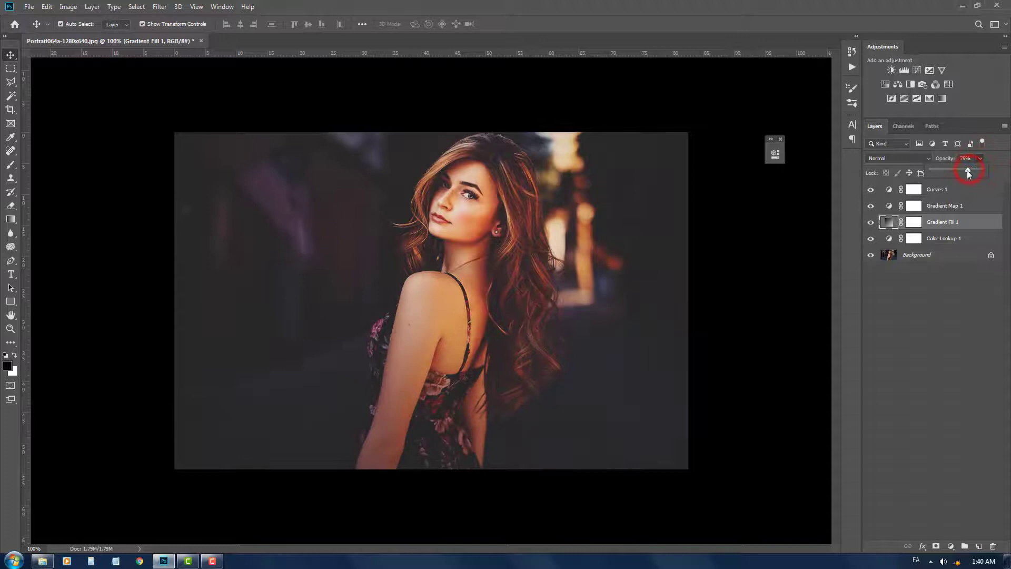
pyautogui.click(912, 222)
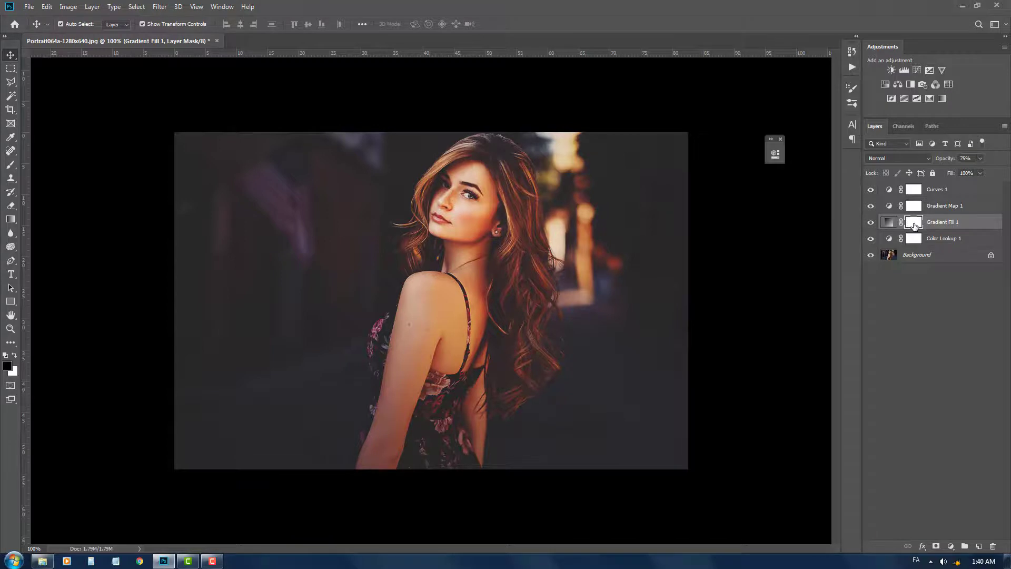
# - Brush black on the mask to lift the vignette off the face and hair
pyautogui.click(10, 164)
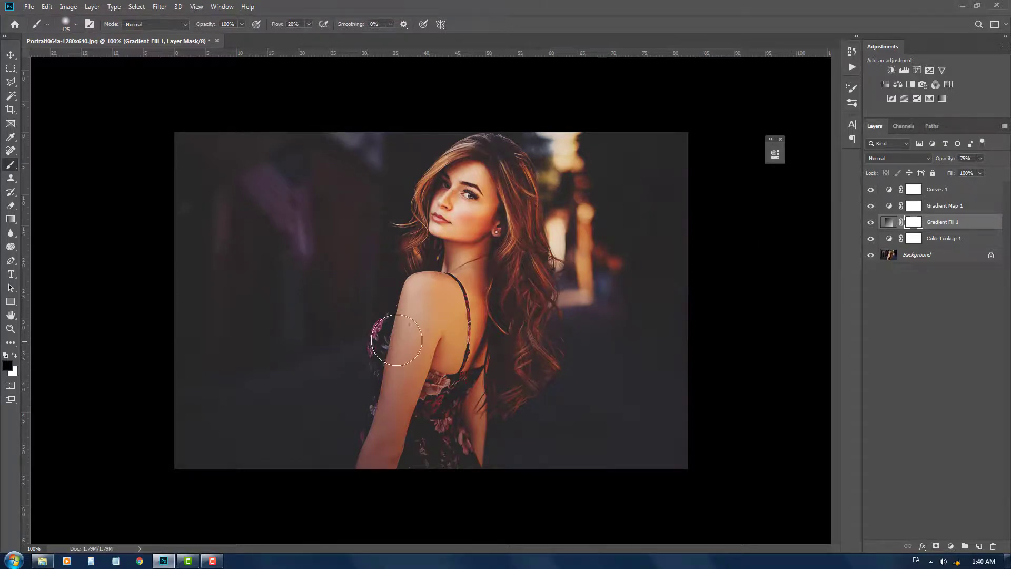
pyautogui.press(']')
pyautogui.press(']')
pyautogui.moveTo(494, 227); pyautogui.dragTo(477, 169)
pyautogui.press('[')
pyautogui.press('[')
pyautogui.press('[')
pyautogui.moveTo(524, 281)
pyautogui.mouseDown()
pyautogui.moveTo(523, 365)
pyautogui.moveTo(526, 304)
pyautogui.mouseUp()
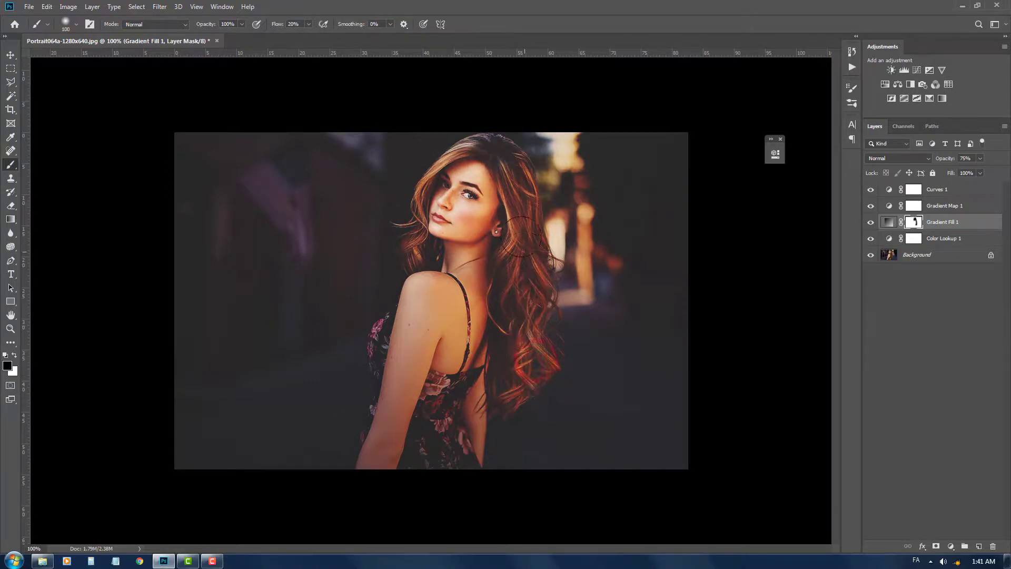
# - Brush the arm, shoulder, neck and forehead free of the vignette at 150–200 px
pyautogui.press(']')
pyautogui.press(']')
pyautogui.press(']')
pyautogui.click(424, 348)
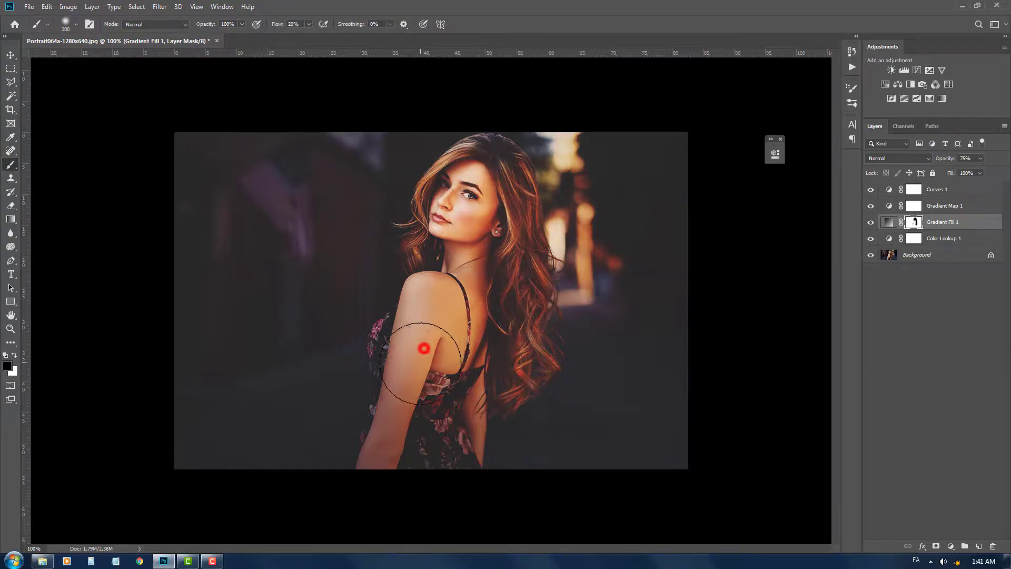
pyautogui.moveTo(424, 348); pyautogui.dragTo(401, 444)
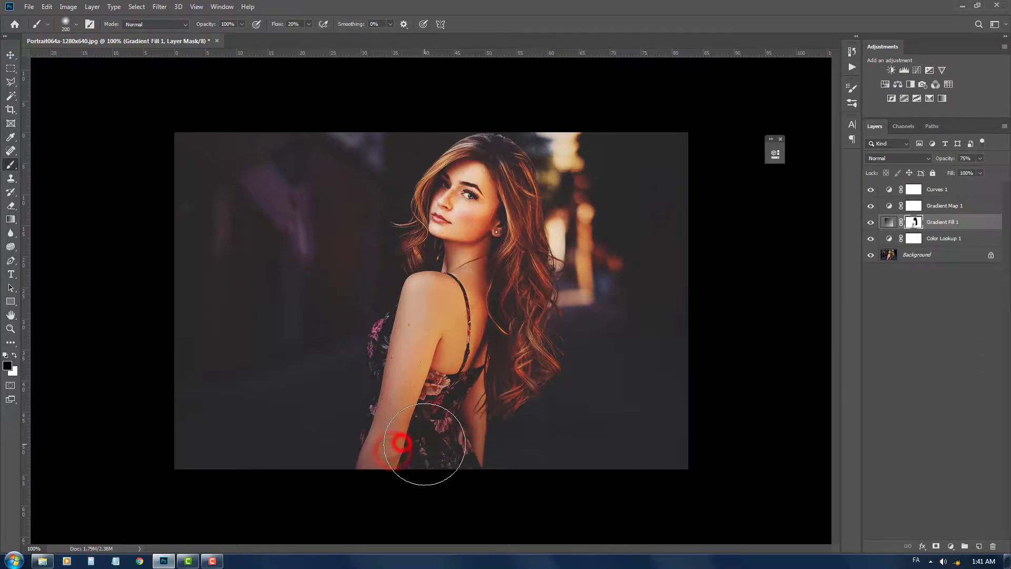
pyautogui.press('[')
pyautogui.press('[')
pyautogui.moveTo(421, 323); pyautogui.dragTo(405, 364)
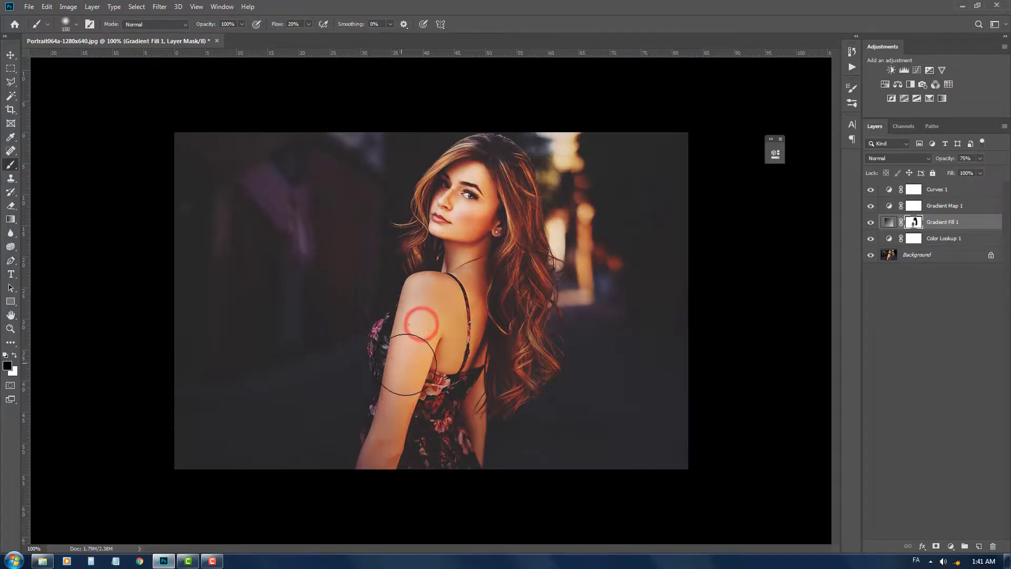
pyautogui.moveTo(402, 399); pyautogui.dragTo(387, 458)
pyautogui.press(']')
pyautogui.moveTo(441, 337); pyautogui.dragTo(490, 314)
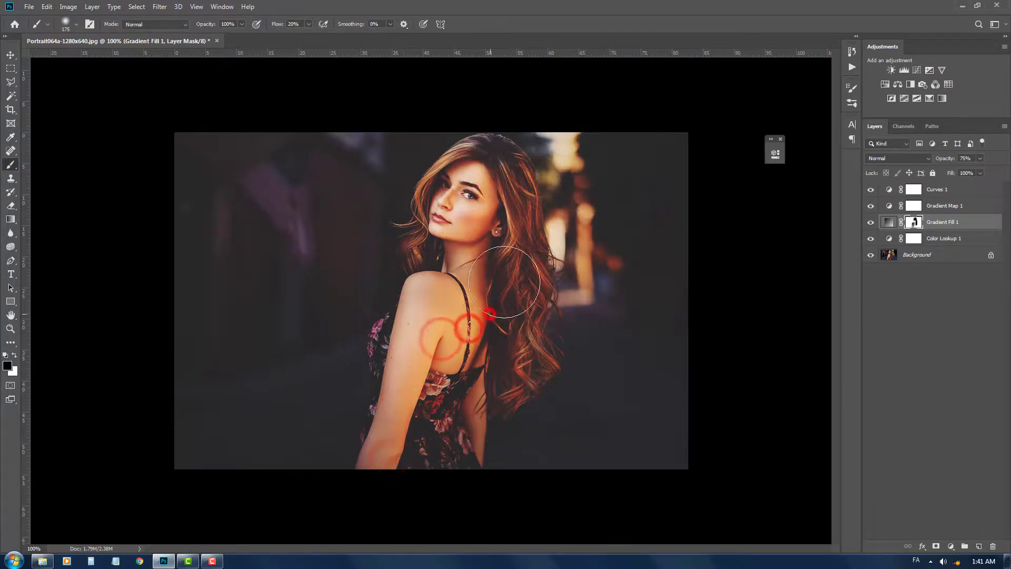
pyautogui.moveTo(471, 216); pyautogui.dragTo(440, 252)
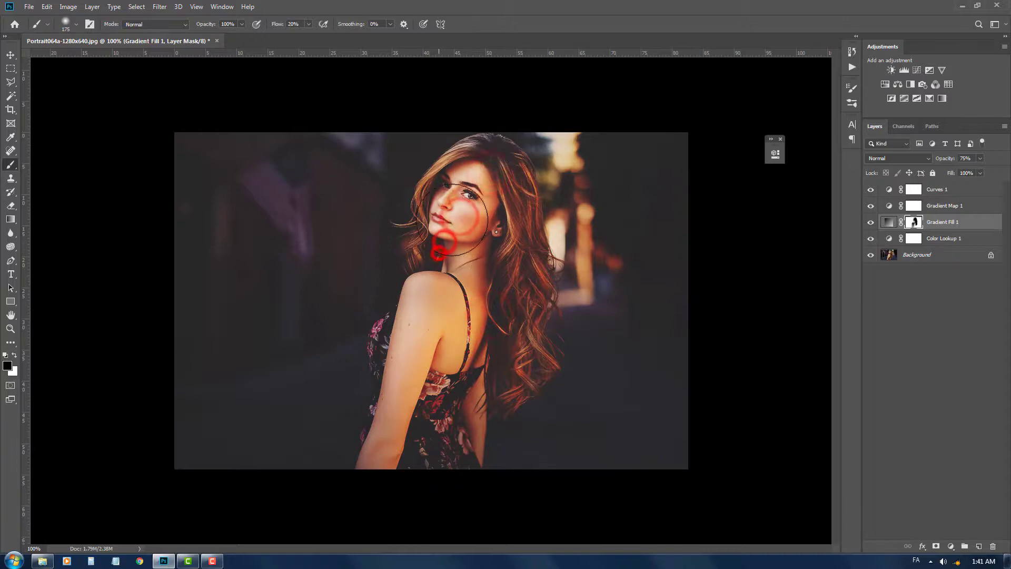
pyautogui.click(470, 178)
# - Return to the Move tool, zoom to inspect the hair, then close the floating Properties panel
pyautogui.click(10, 53)
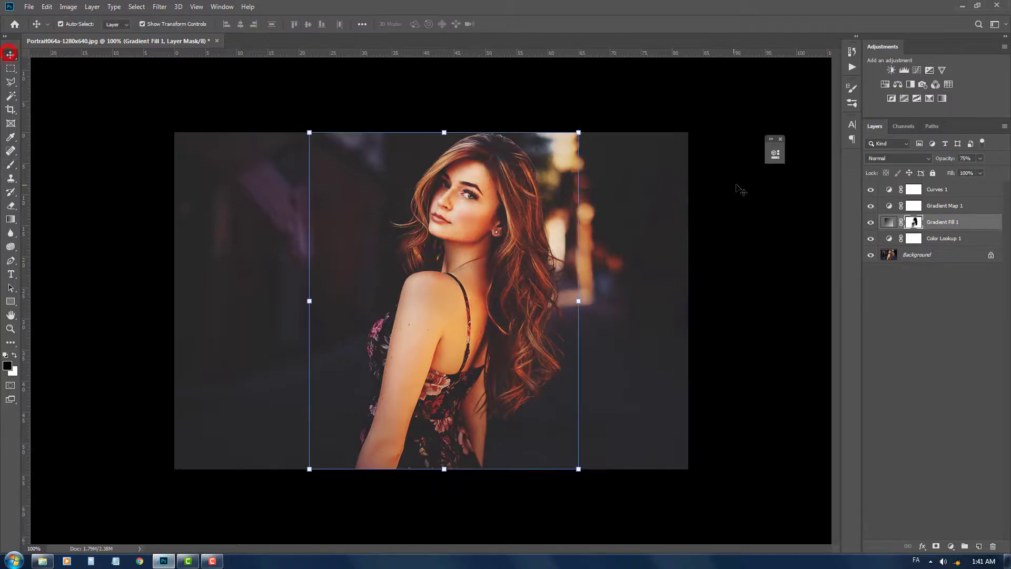
pyautogui.click(683, 111)
pyautogui.keyDown('ctrl'); pyautogui.click(534, 271); pyautogui.keyUp('ctrl')
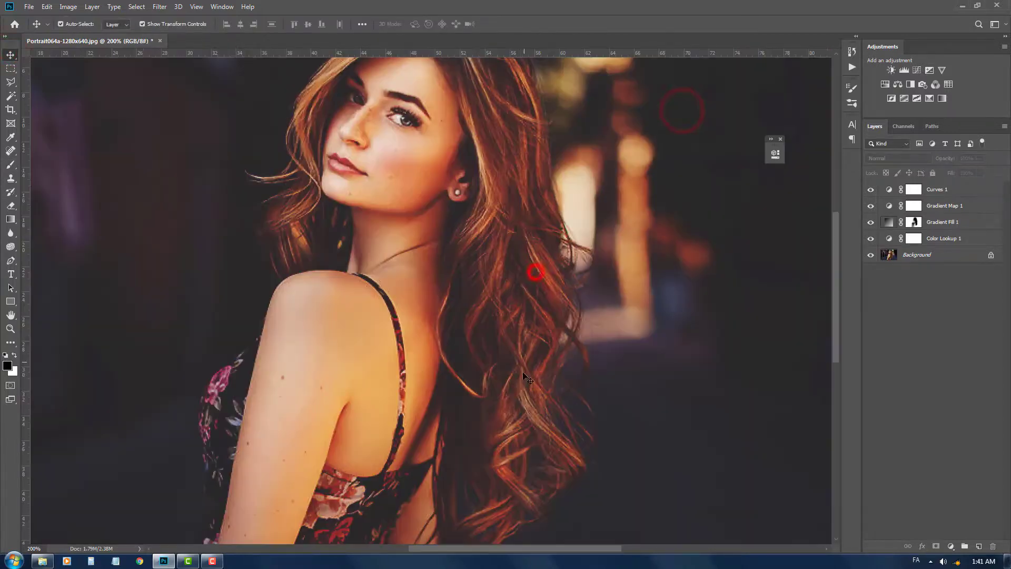
pyautogui.keyDown('alt'); pyautogui.click(472, 217); pyautogui.keyUp('alt')
pyautogui.moveTo(354, 279); pyautogui.dragTo(405, 229)
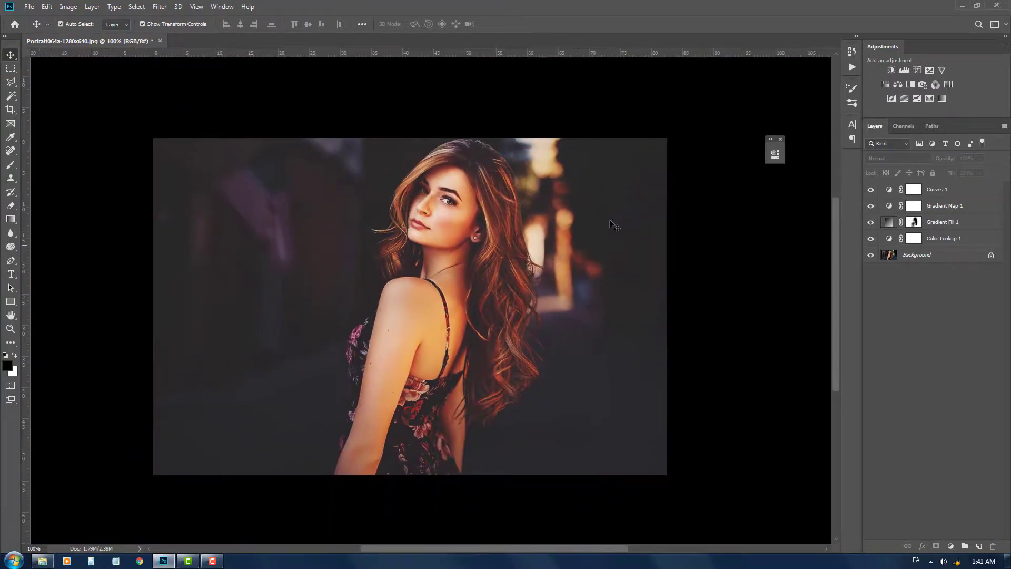
pyautogui.click(781, 139)
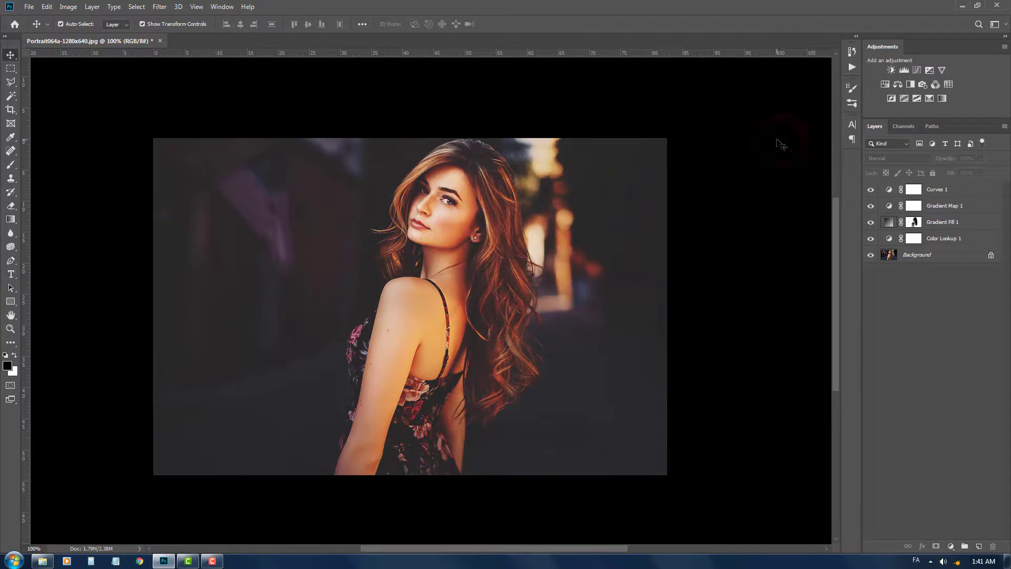